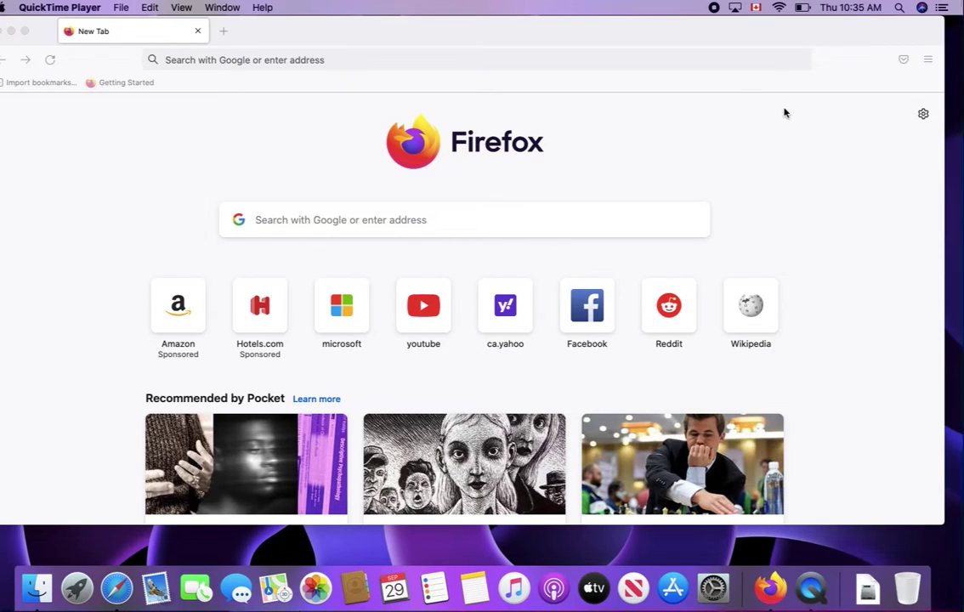
- Search 'mi' in Firefox and open the 'Download Microsoft Teams Desktop and Mobile Apps' page
{"action": "left_click", "coordinate": [424, 218]}
{"action": "left_click", "coordinate": [424, 219]}
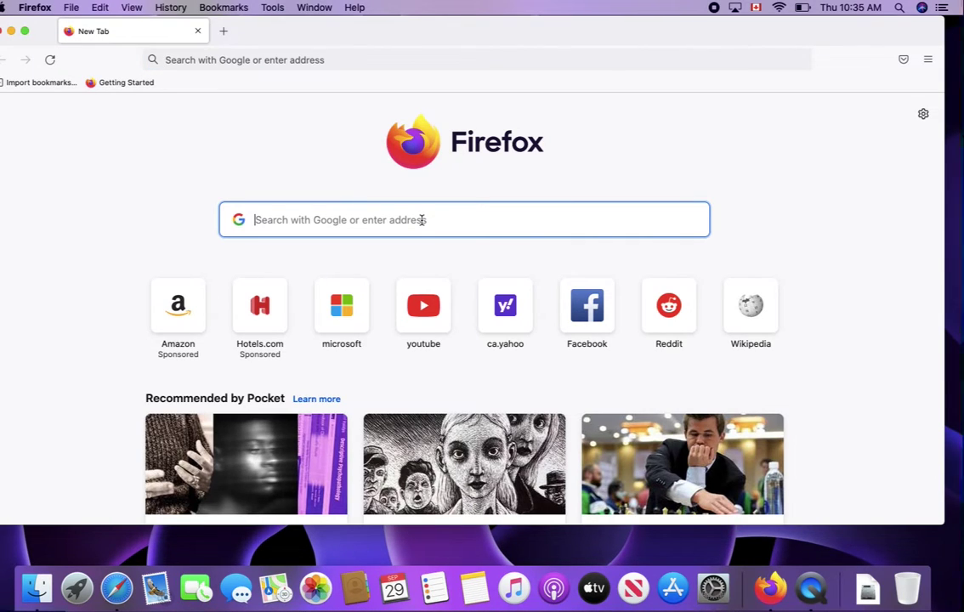
{"action": "type", "text": "microsoft.com/"}
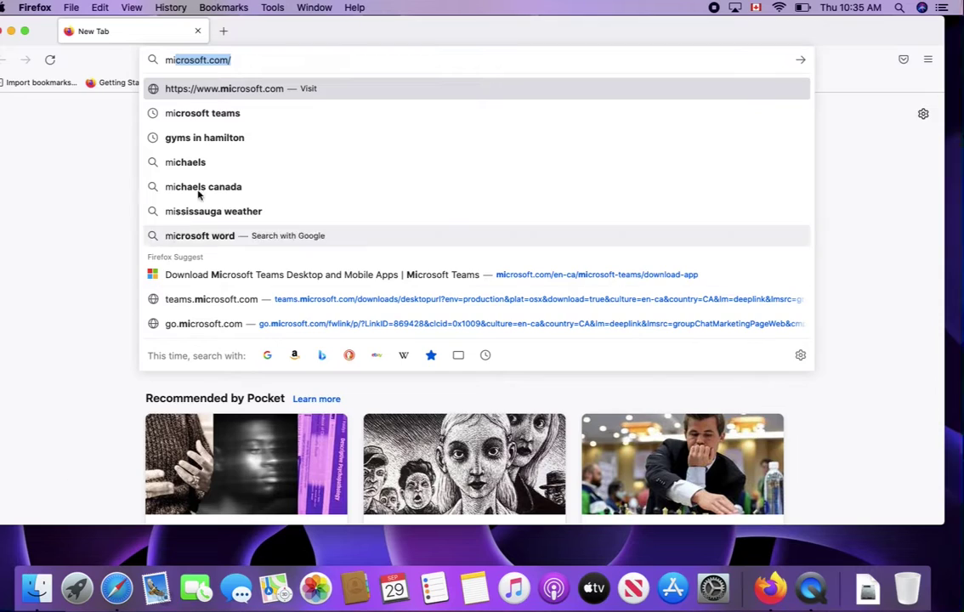
{"action": "left_click", "coordinate": [230, 121]}
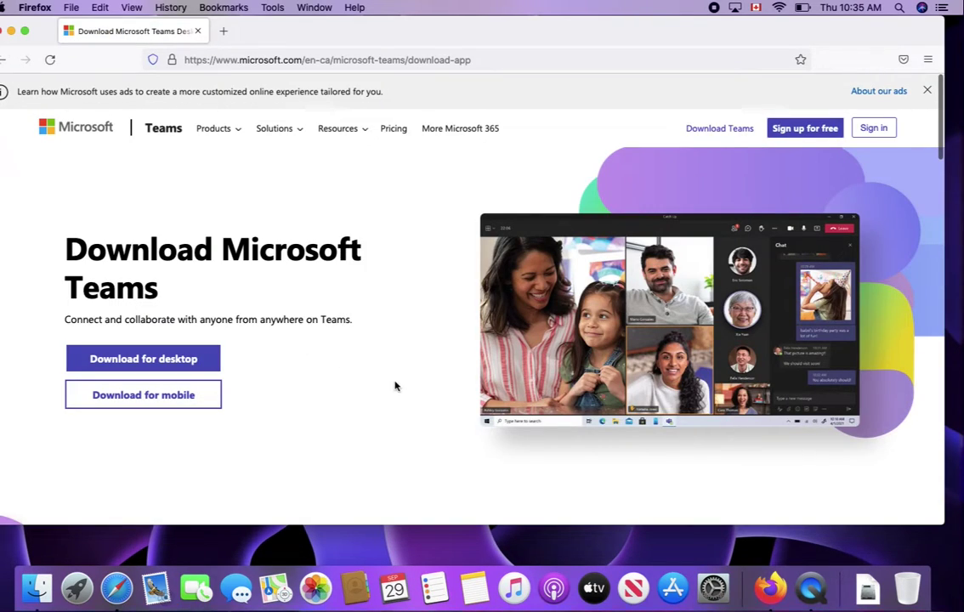
- Under 'Download Teams on your desktop for work', download the Mac installer Teams_osx.pkg
{"action": "scroll", "coordinate": [394, 385], "scroll_direction": "down", "scroll_amount": 5}
{"action": "scroll", "coordinate": [394, 386], "scroll_direction": "down", "scroll_amount": 5}
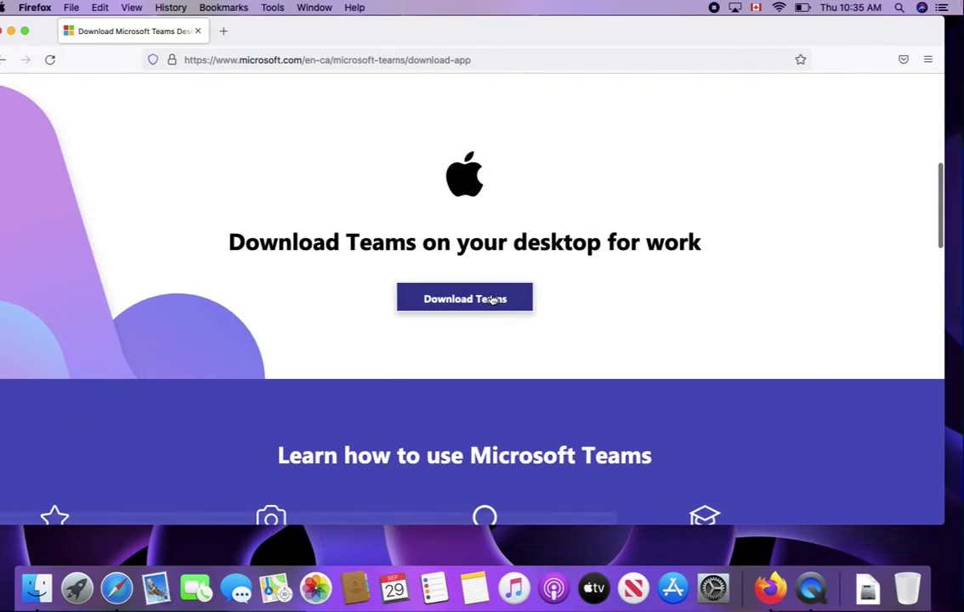
{"action": "scroll", "coordinate": [491, 299], "scroll_direction": "up", "scroll_amount": 3}
{"action": "scroll", "coordinate": [491, 299], "scroll_direction": "up", "scroll_amount": 4}
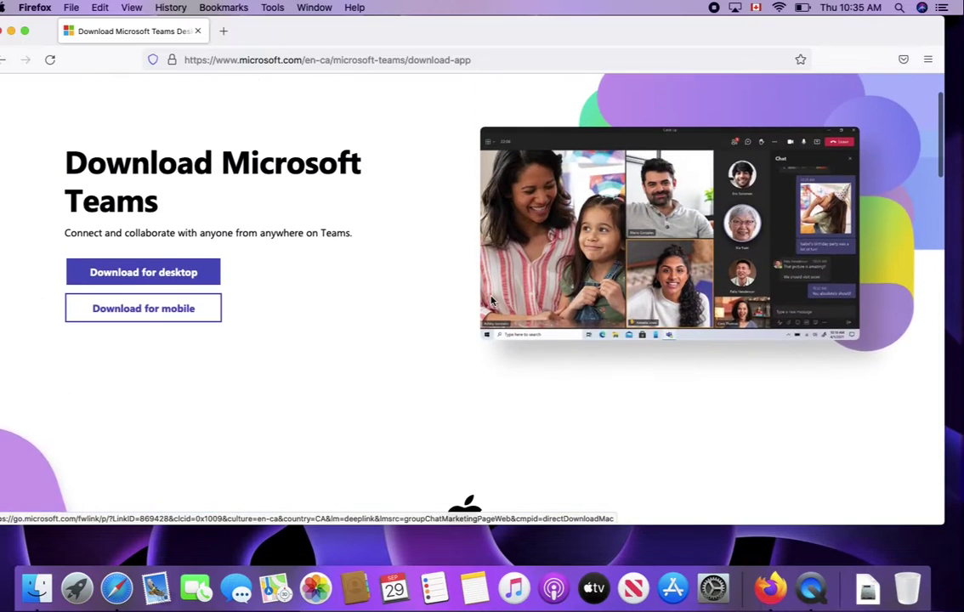
{"action": "scroll", "coordinate": [491, 299], "scroll_direction": "down", "scroll_amount": 1}
{"action": "scroll", "coordinate": [491, 299], "scroll_direction": "down", "scroll_amount": 1}
{"action": "scroll", "coordinate": [491, 299], "scroll_direction": "down", "scroll_amount": 1}
{"action": "scroll", "coordinate": [492, 299], "scroll_direction": "down", "scroll_amount": 1}
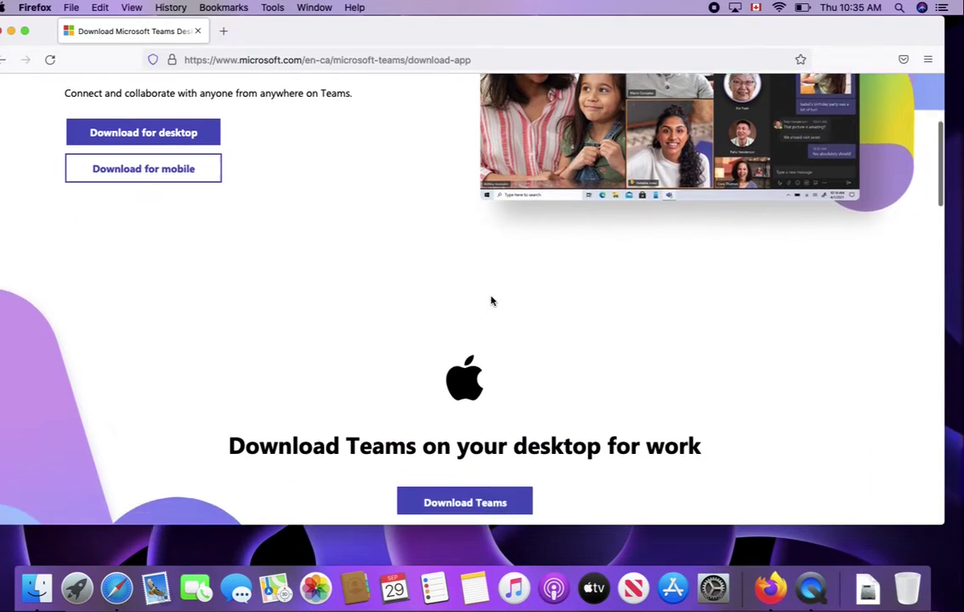
{"action": "scroll", "coordinate": [492, 299], "scroll_direction": "down", "scroll_amount": 5}
{"action": "left_click", "coordinate": [513, 300]}
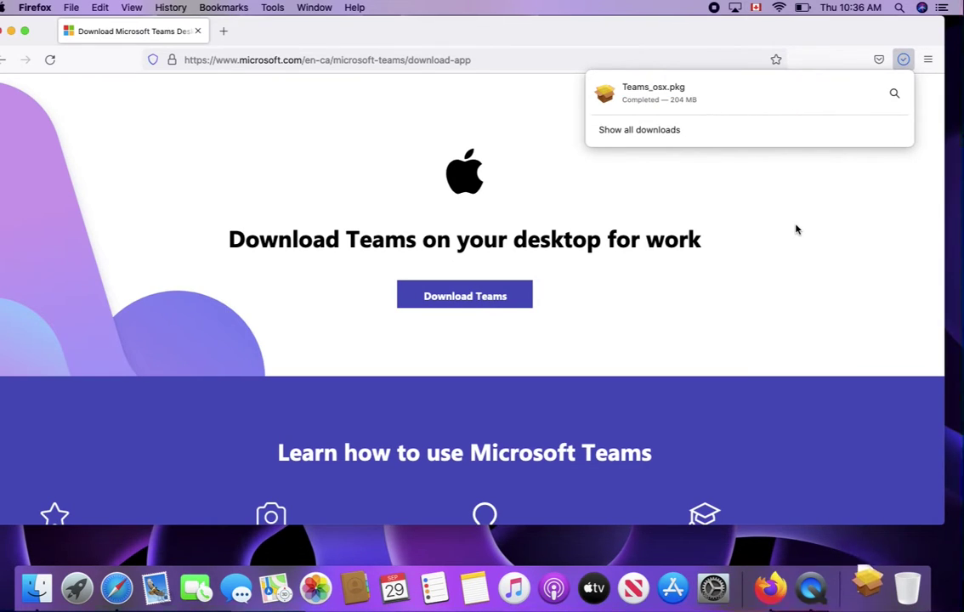
- Open Teams_osx.pkg from the Downloads stack and start a standard install for all users
{"action": "left_click", "coordinate": [869, 585]}
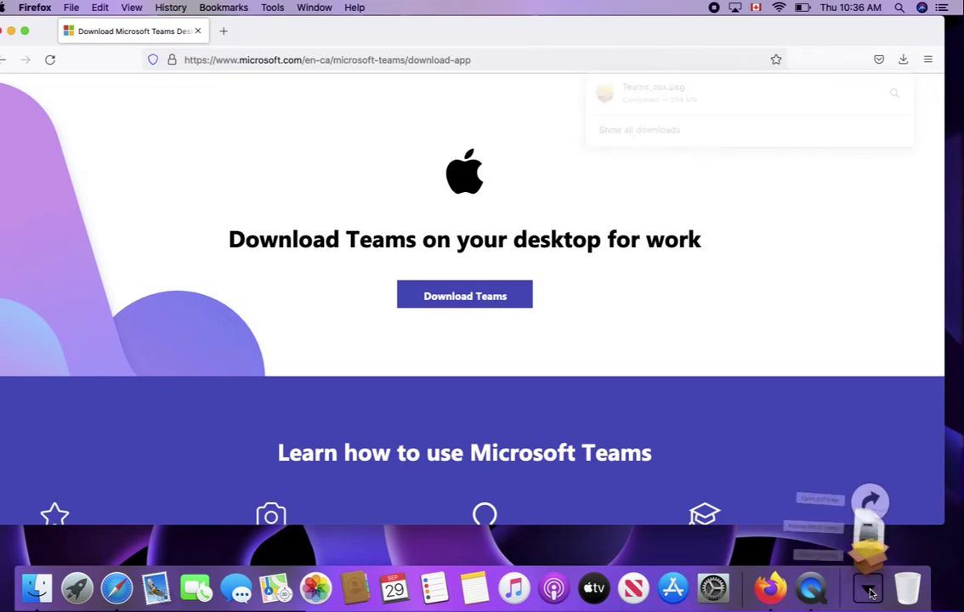
{"action": "left_click", "coordinate": [871, 536]}
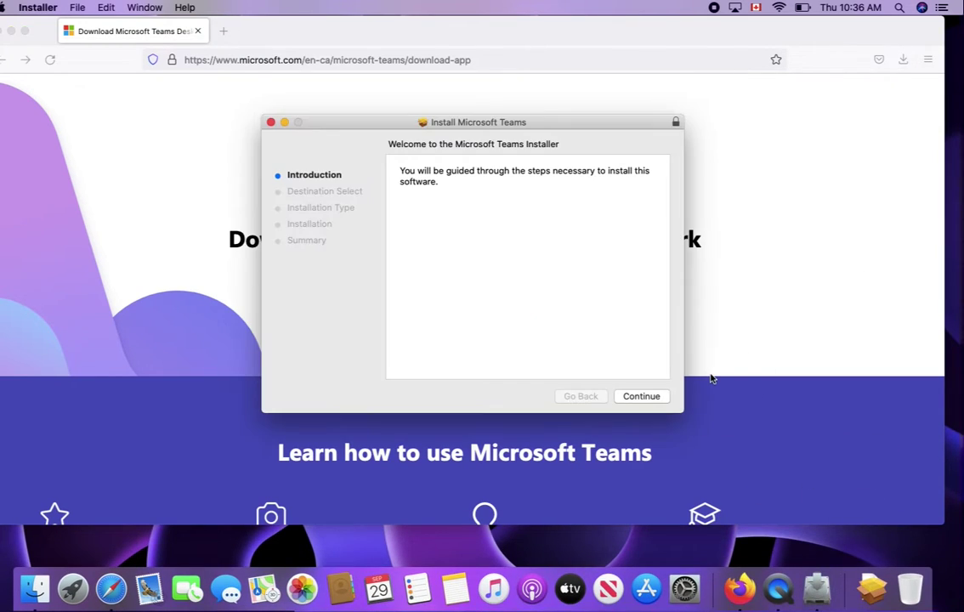
{"action": "left_click", "coordinate": [642, 397]}
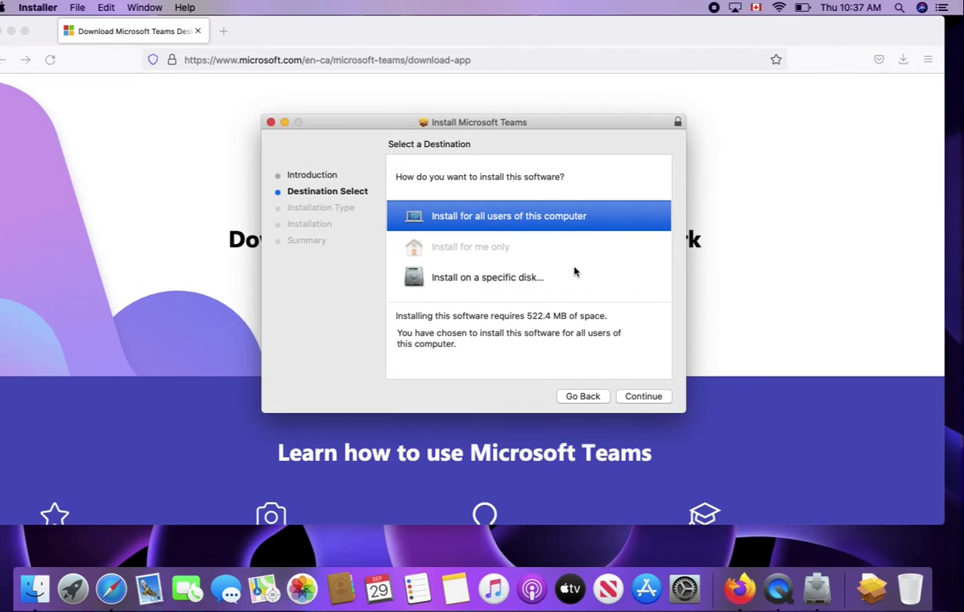
{"action": "left_click", "coordinate": [646, 398]}
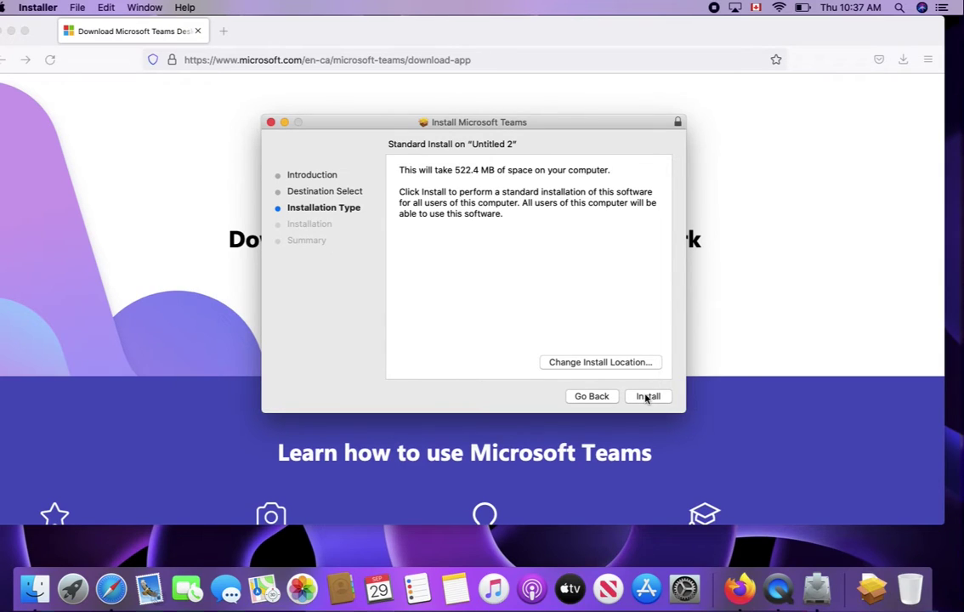
{"action": "left_click", "coordinate": [645, 397]}
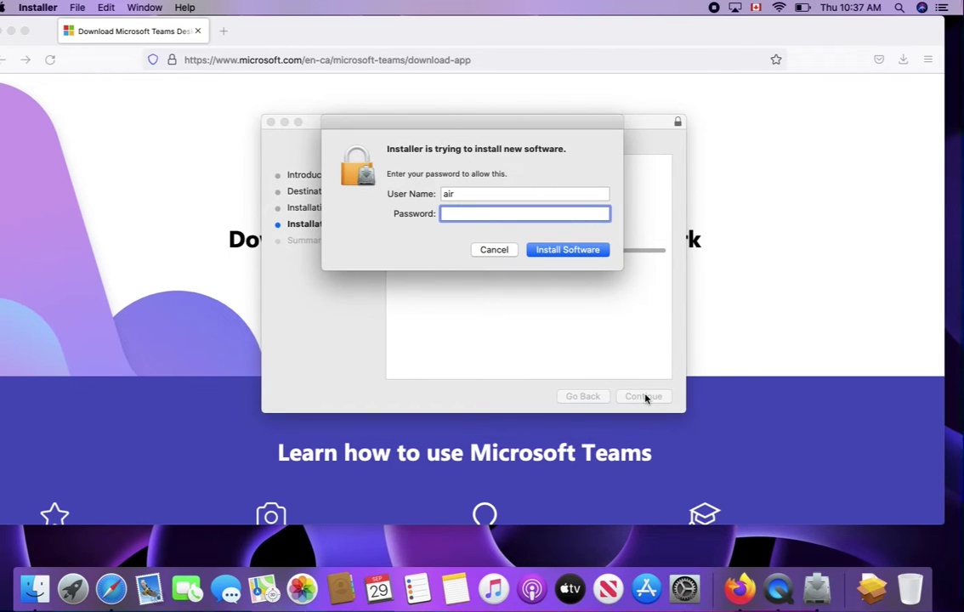
- Enter the administrator password and confirm with Install Software to authorise the Teams install
{"action": "type", "text": "a"}
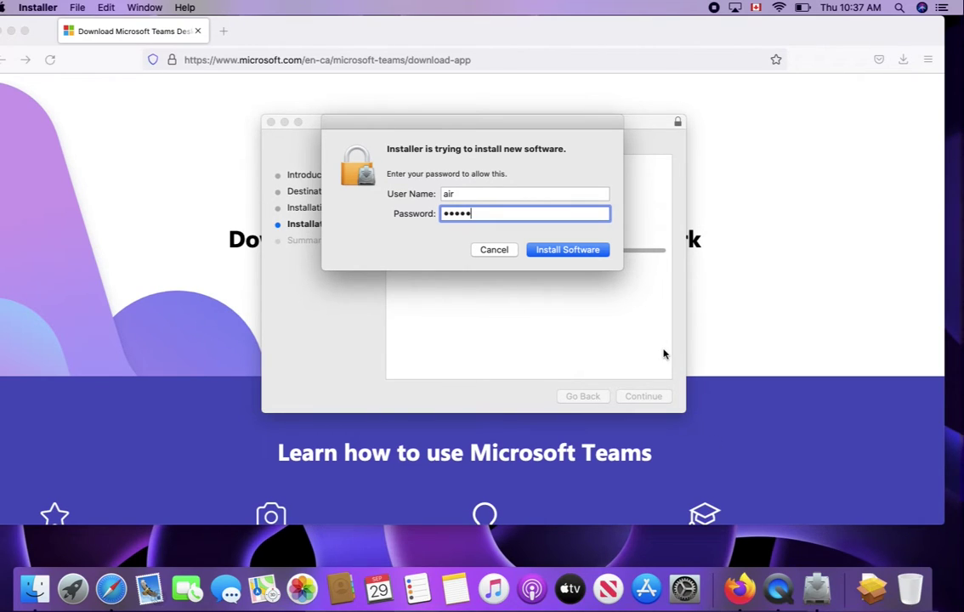
{"action": "left_click", "coordinate": [593, 251]}
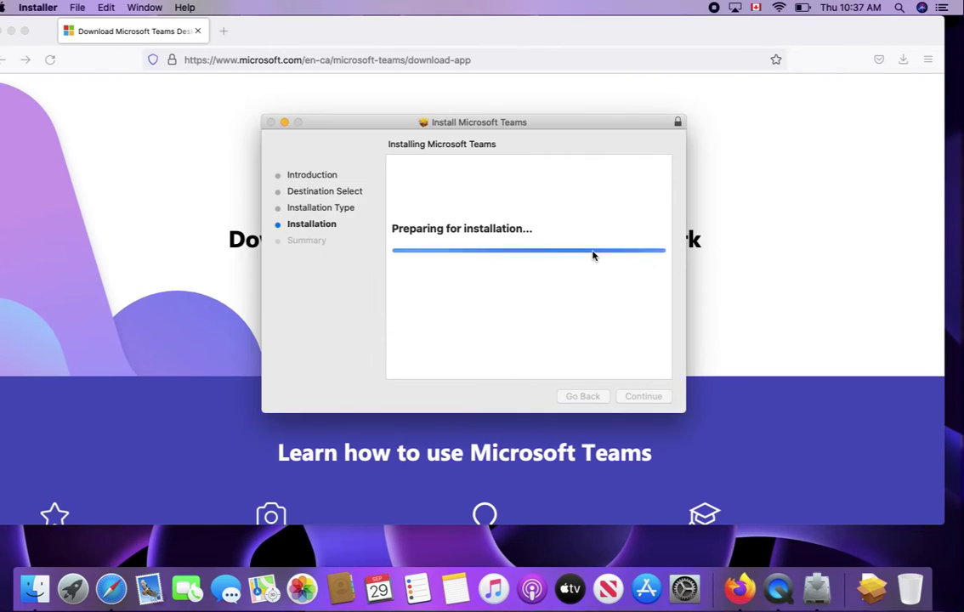